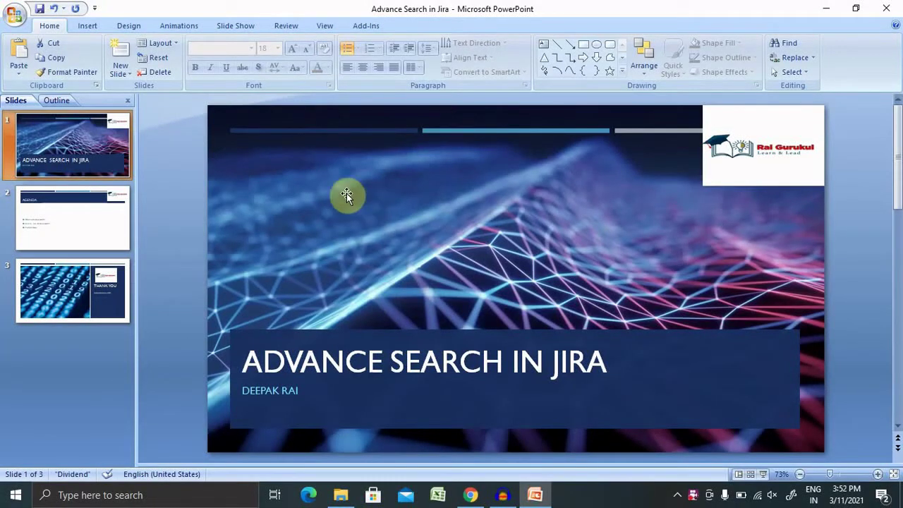
Step: Show slide 2, the Agenda covering what Advance Search is, how to use it, and a demo
{"action": "left_click", "coordinate": [88, 204]}
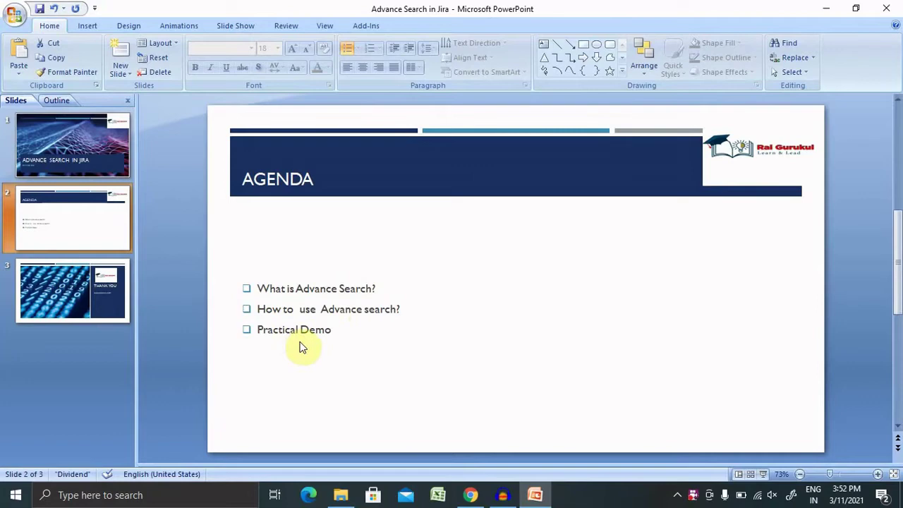
Step: Switch to Jira's issue navigator showing 37 results for 'description IS EMPTY'
{"action": "left_click", "coordinate": [470, 493]}
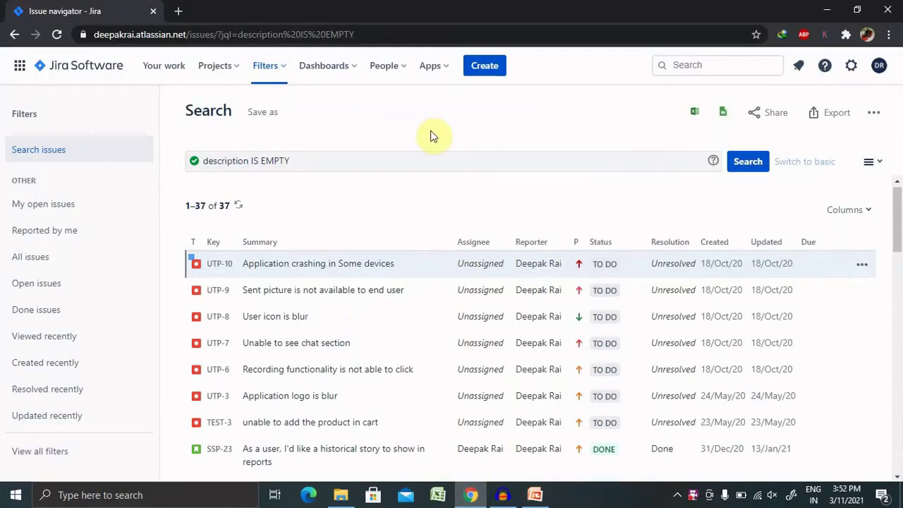
{"action": "left_click", "coordinate": [494, 121]}
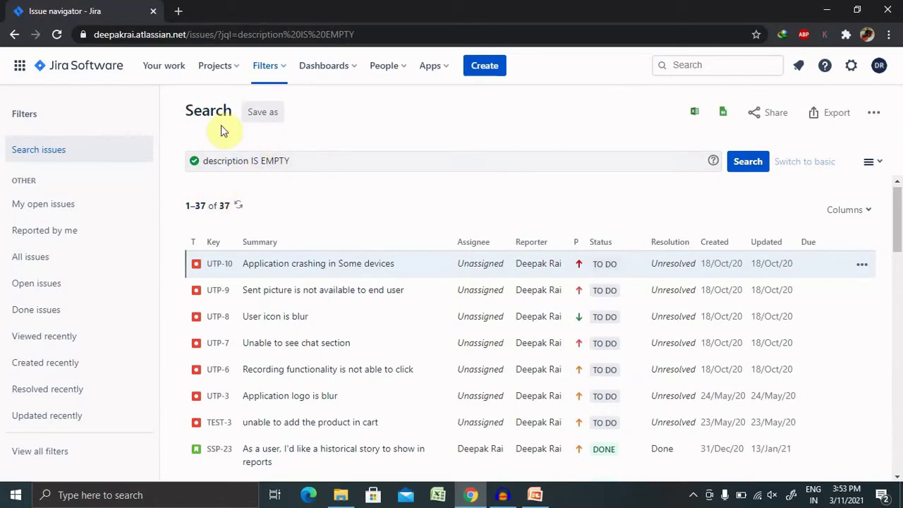
{"action": "left_click", "coordinate": [227, 161]}
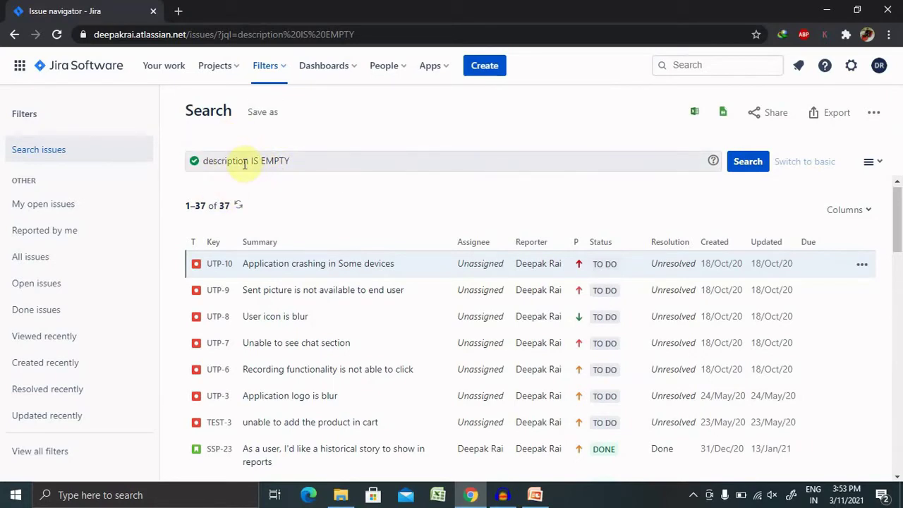
Step: Go to all issues from quick search, listing 58 issues by 'order by created DESC'
{"action": "left_click", "coordinate": [702, 63]}
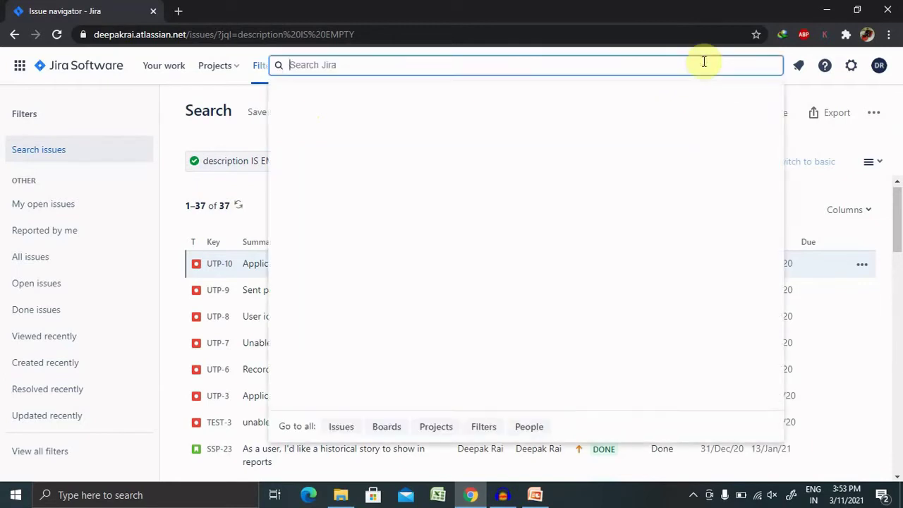
{"action": "left_click", "coordinate": [327, 433]}
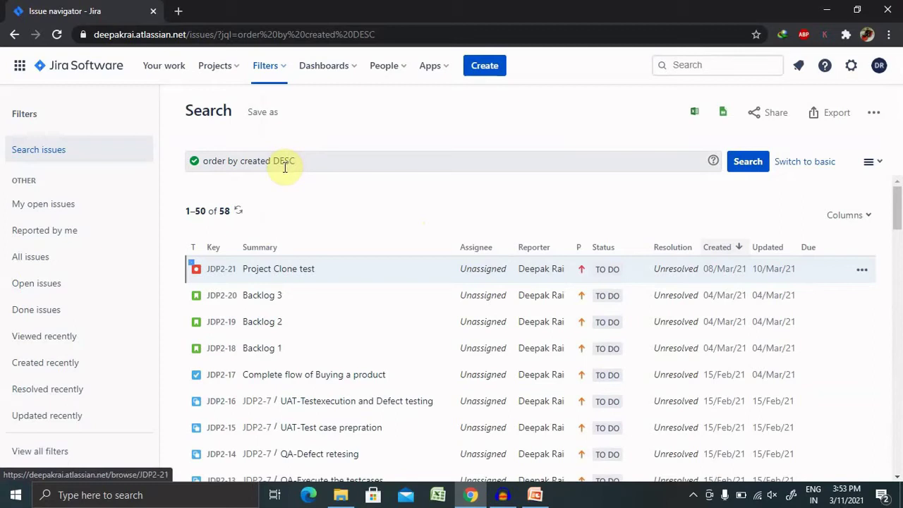
Step: Change the query to 'order by created ASC' so the list starts with TEST-1
{"action": "left_click", "coordinate": [296, 161]}
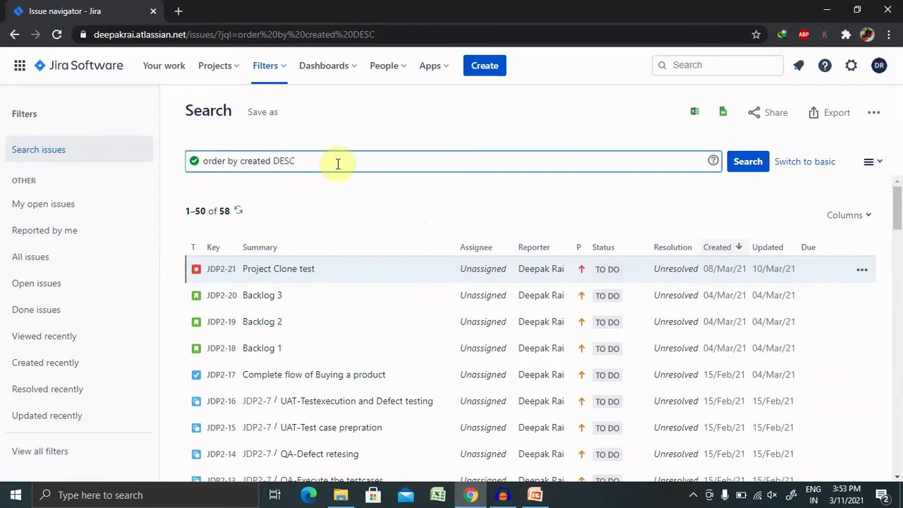
{"action": "key", "text": "BackSpace"}
{"action": "key", "text": "BackSpace"}
{"action": "key", "text": "BackSpace"}
{"action": "key", "text": "BackSpace"}
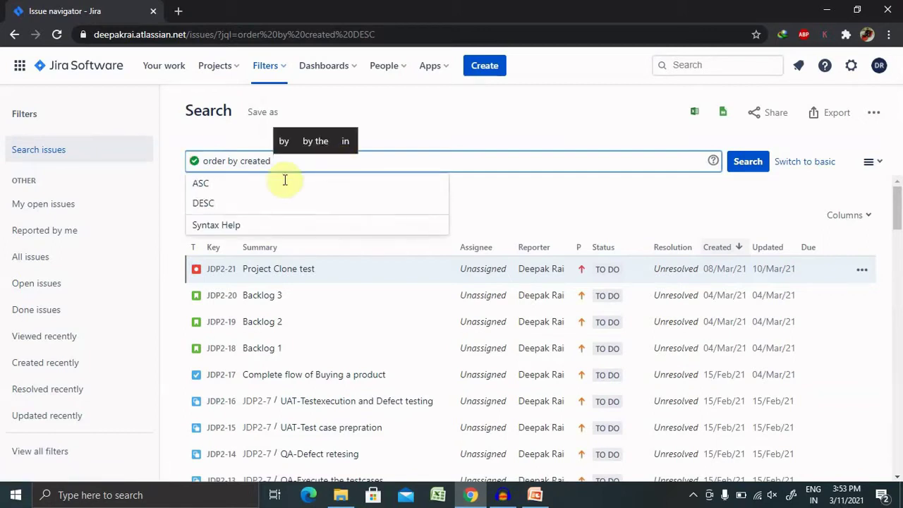
{"action": "left_click", "coordinate": [227, 184]}
{"action": "left_click", "coordinate": [749, 162]}
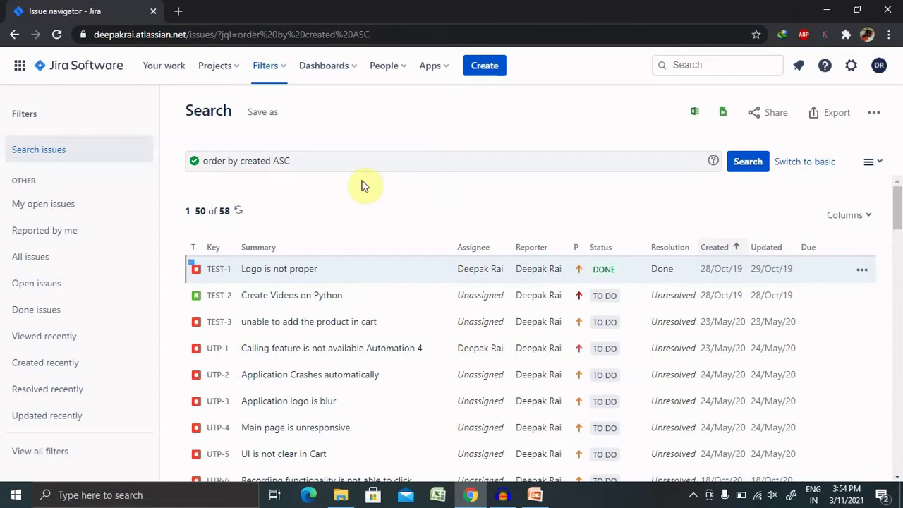
Step: Replace the query with 'reporter =' and the suggested user, then run the search
{"action": "left_click", "coordinate": [300, 162]}
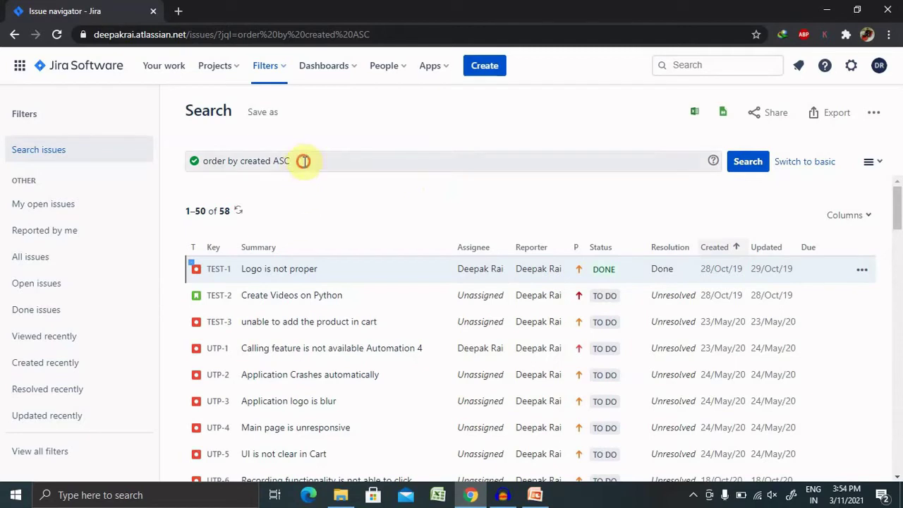
{"action": "key", "text": "BackSpace"}
{"action": "key", "text": "BackSpace"}
{"action": "key", "text": "BackSpace"}
{"action": "key", "text": "BackSpace"}
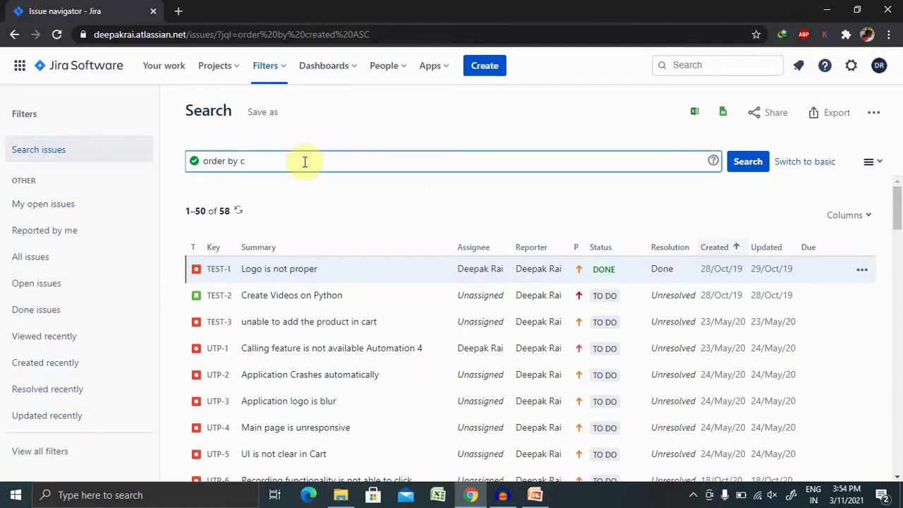
{"action": "key", "text": "BackSpace"}
{"action": "key", "text": "BackSpace"}
{"action": "key", "text": "BackSpace"}
{"action": "type", "text": "re"}
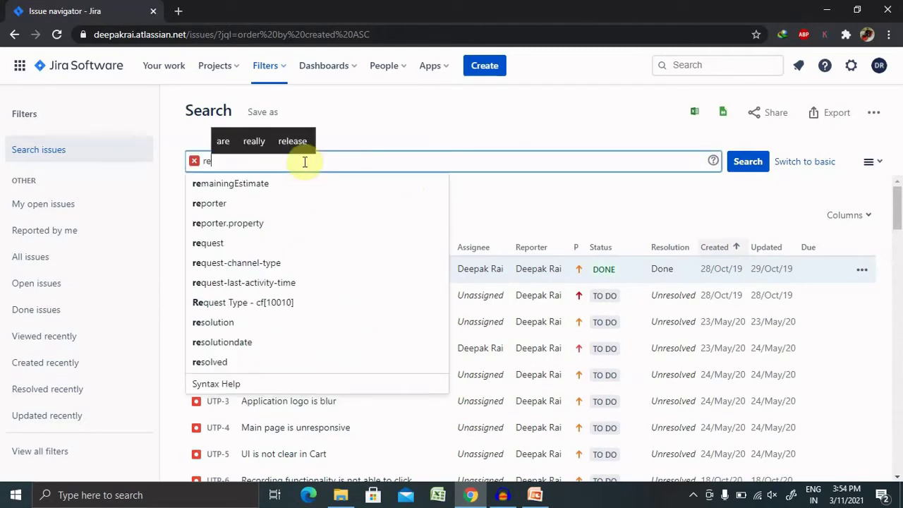
{"action": "left_click", "coordinate": [244, 203]}
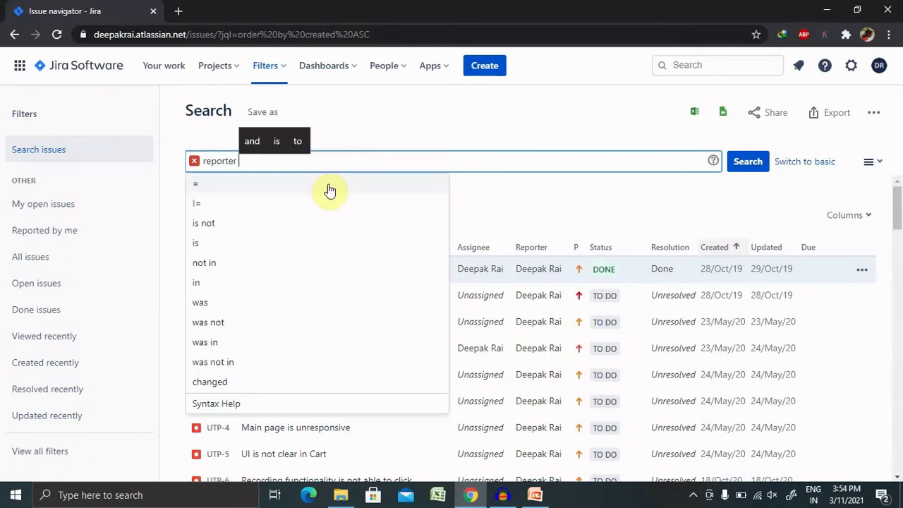
{"action": "type", "text": "="}
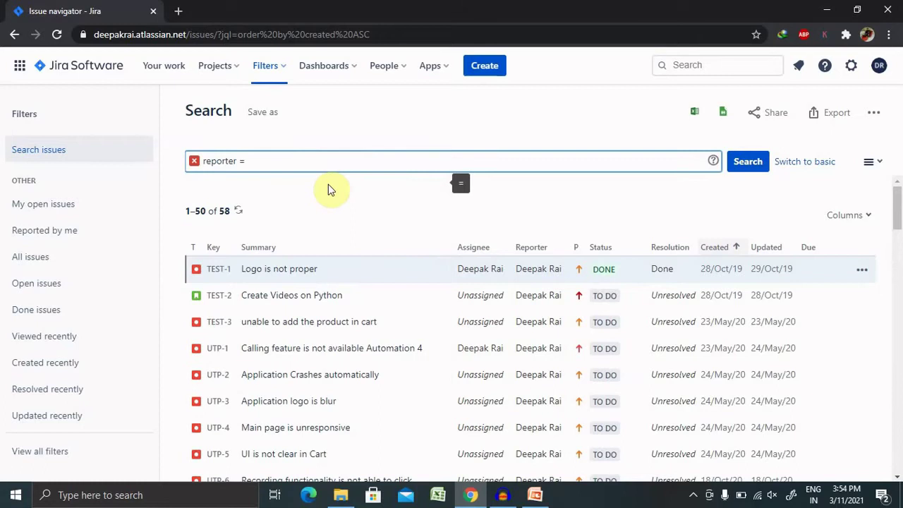
{"action": "type", "text": " dee"}
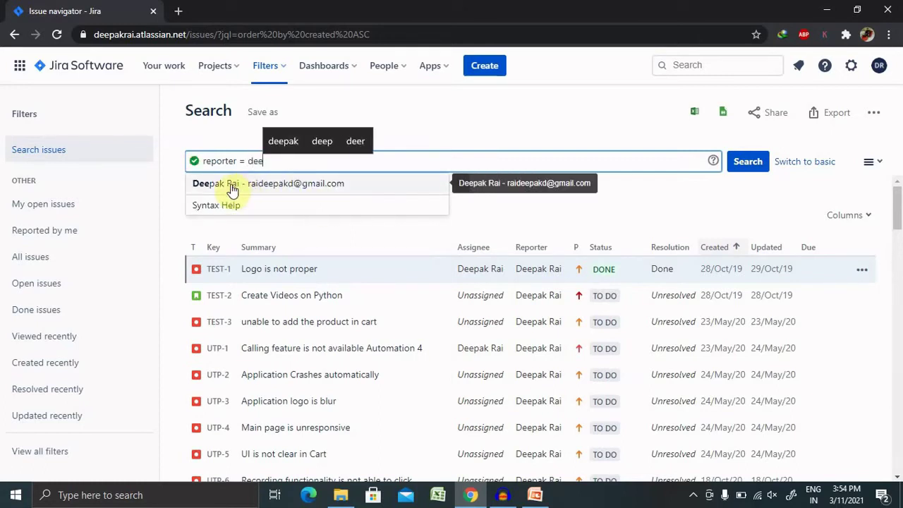
{"action": "left_click", "coordinate": [232, 187]}
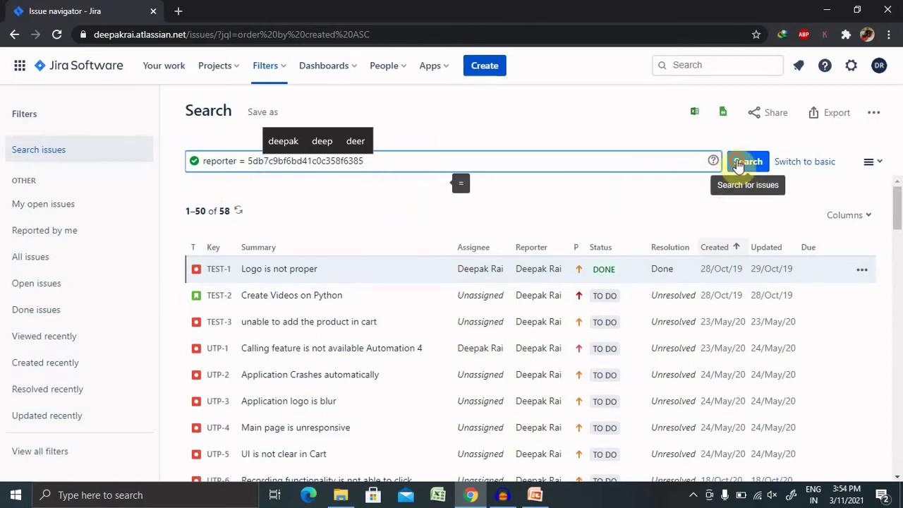
{"action": "left_click", "coordinate": [741, 161]}
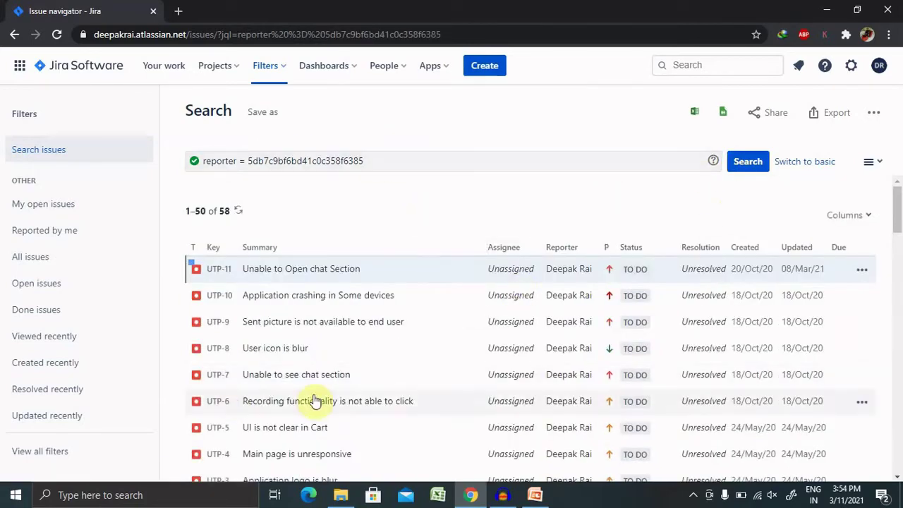
Step: Write 'priority in (High. Medium)' and run it, which fails on the period
{"action": "left_click", "coordinate": [237, 161]}
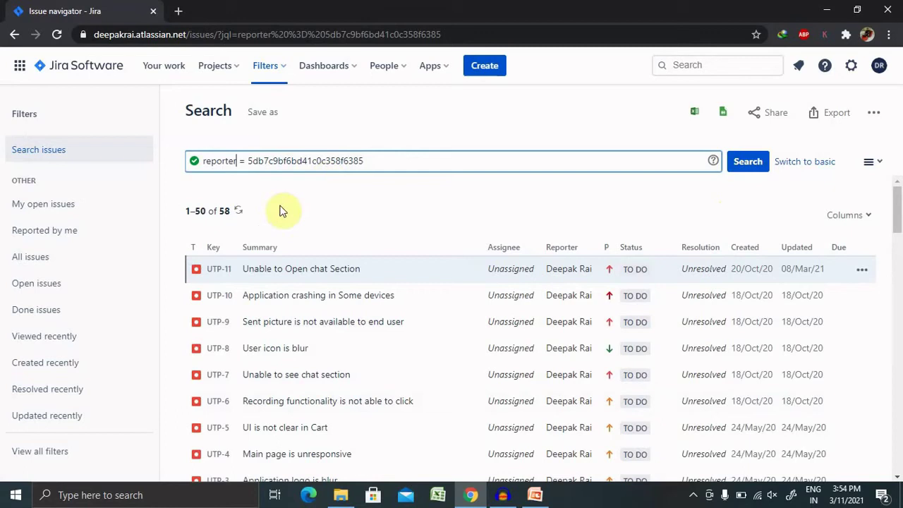
{"action": "left_click", "coordinate": [373, 167]}
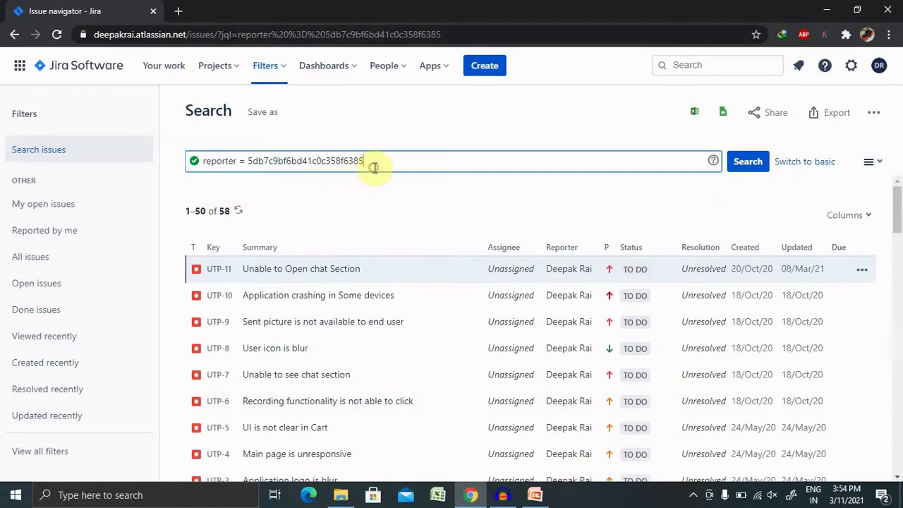
{"action": "key", "text": "BackSpace"}
{"action": "key", "text": "BackSpace"}
{"action": "key", "text": "BackSpace"}
{"action": "key", "text": "BackSpace"}
{"action": "key", "text": "BackSpace"}
{"action": "key", "text": "BackSpace"}
{"action": "key", "text": "BackSpace"}
{"action": "key", "text": "BackSpace"}
{"action": "key", "text": "BackSpace"}
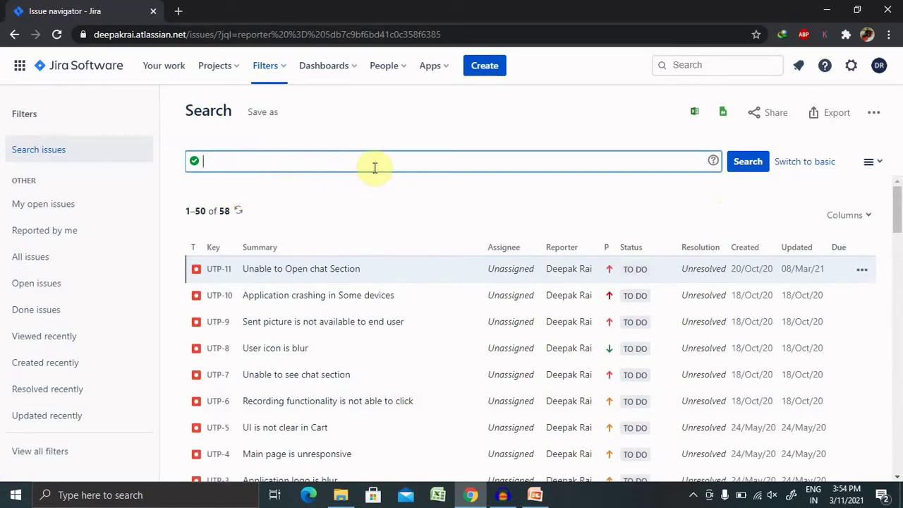
{"action": "type", "text": "pr"}
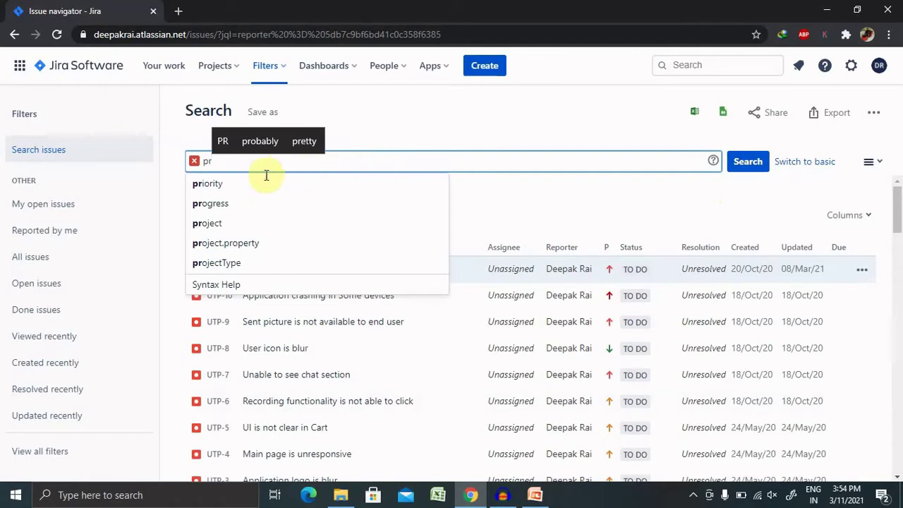
{"action": "left_click", "coordinate": [247, 184]}
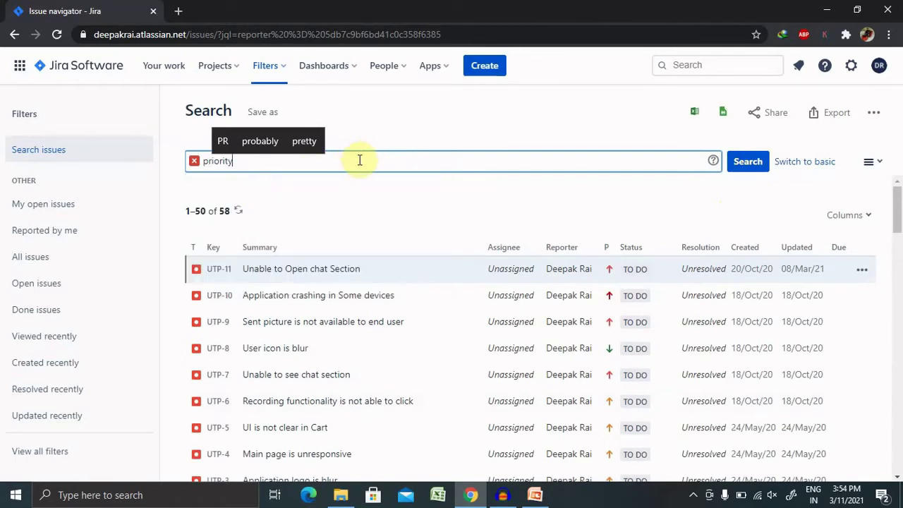
{"action": "type", "text": " in"}
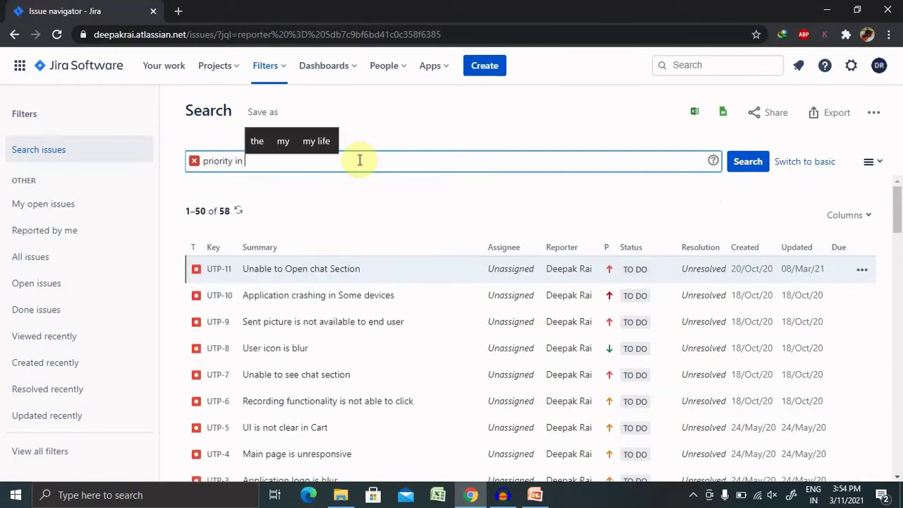
{"action": "type", "text": " ("}
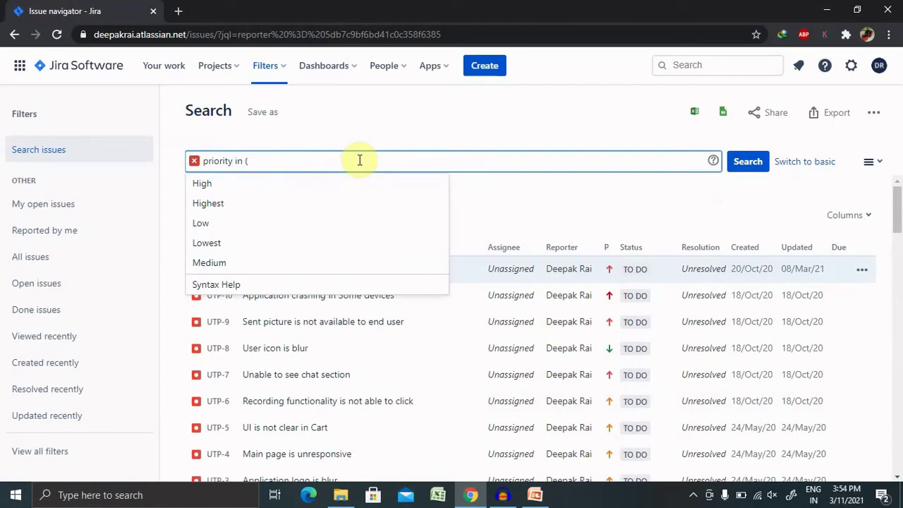
{"action": "left_click", "coordinate": [218, 185]}
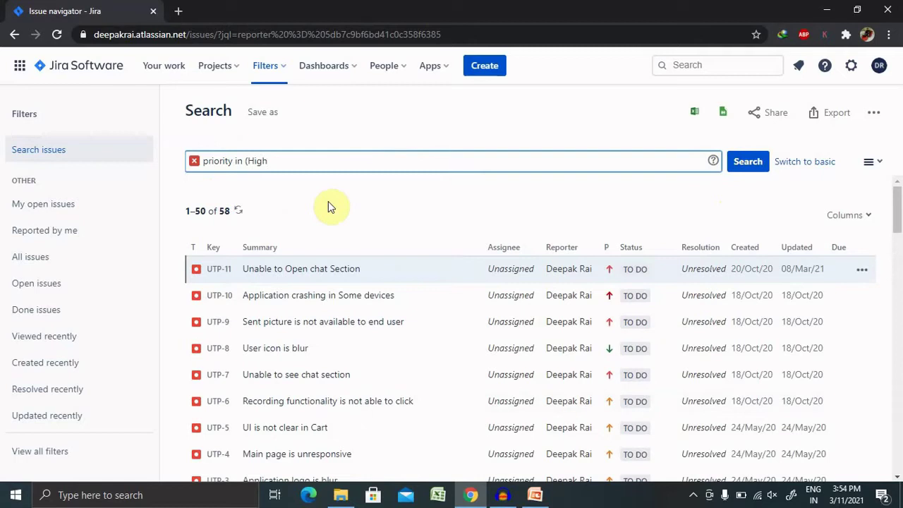
{"action": "type", "text": ". m"}
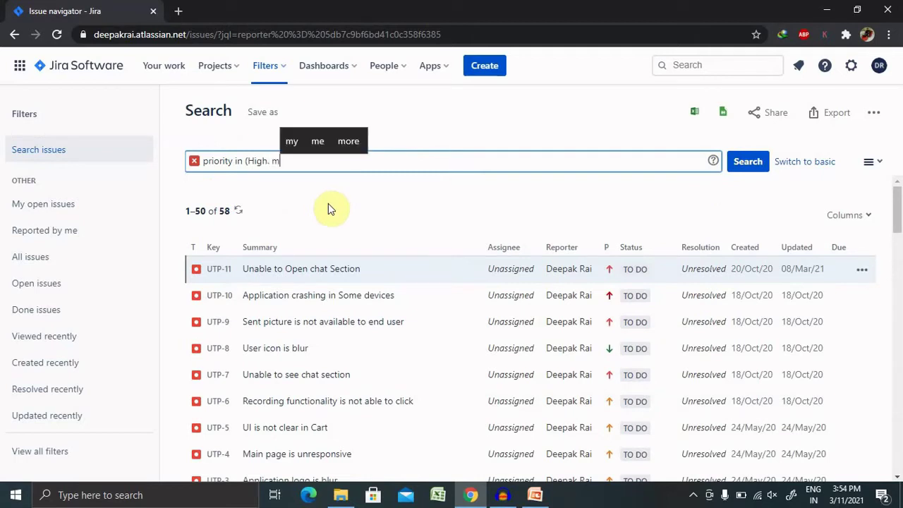
{"action": "type", "text": "ed"}
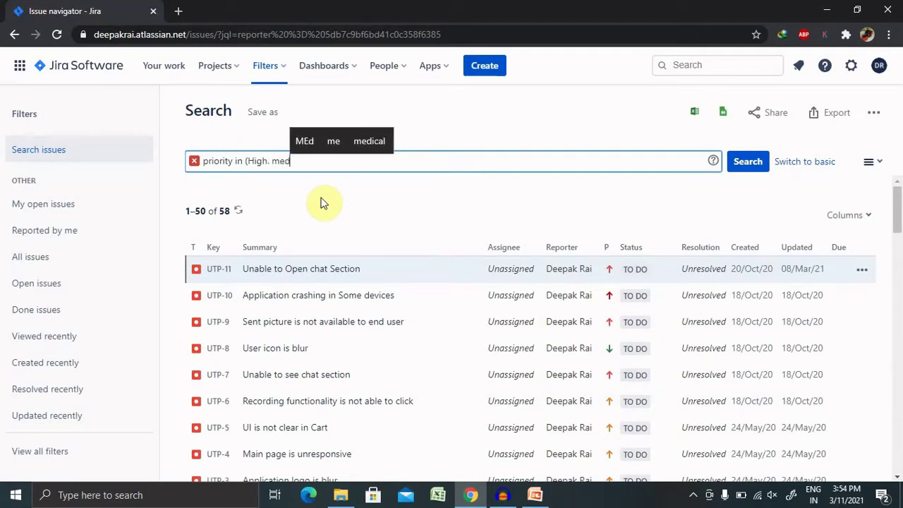
{"action": "key", "text": "BackSpace"}
{"action": "key", "text": "BackSpace"}
{"action": "key", "text": "BackSpace"}
{"action": "key", "text": "BackSpace"}
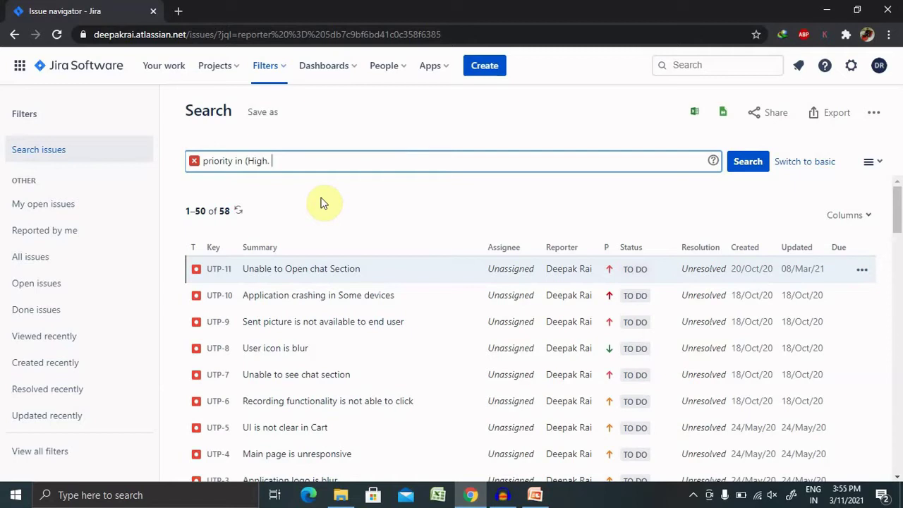
{"action": "type", "text": "Me"}
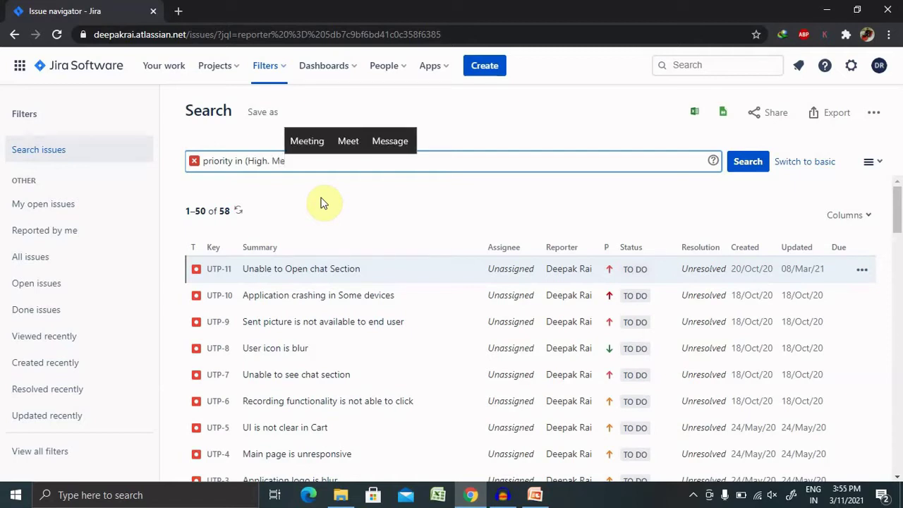
{"action": "type", "text": "d"}
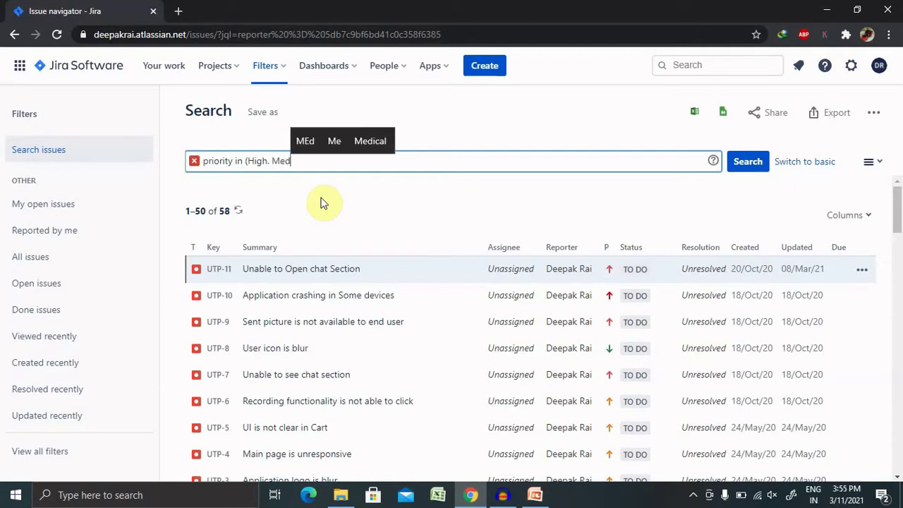
{"action": "type", "text": "ium"}
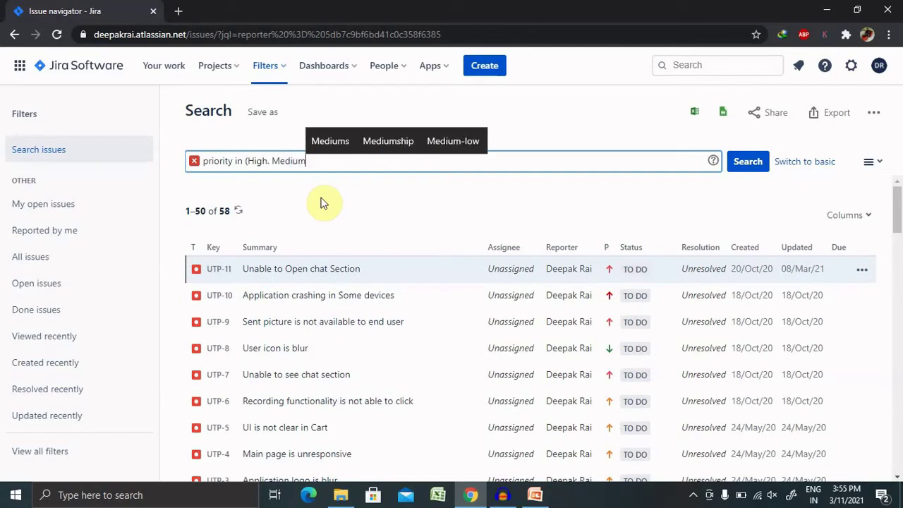
{"action": "type", "text": ")"}
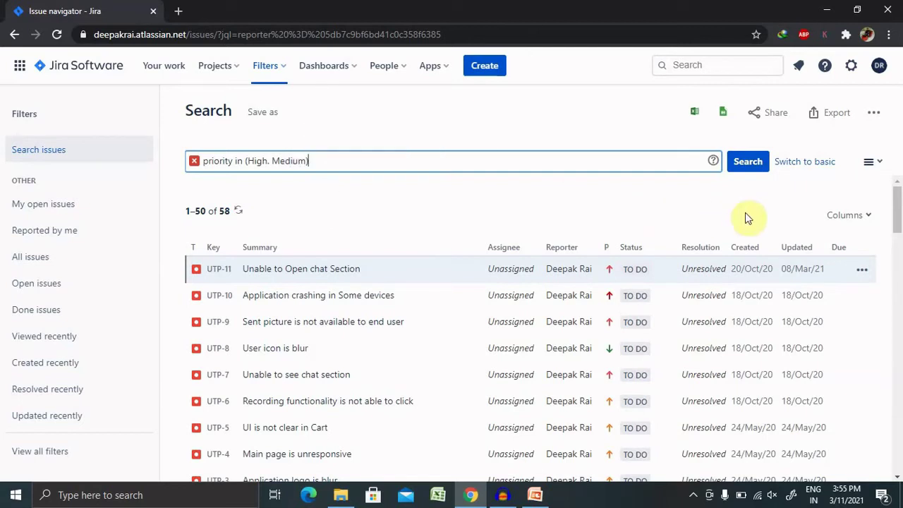
{"action": "left_click", "coordinate": [742, 160]}
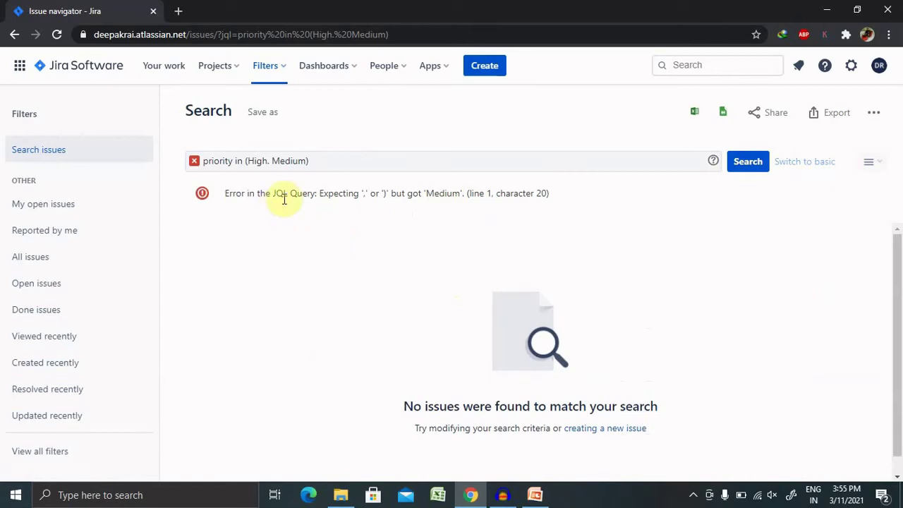
Step: Replace the period with a comma and rerun, returning 55 issues from UTP-11
{"action": "left_click", "coordinate": [309, 161]}
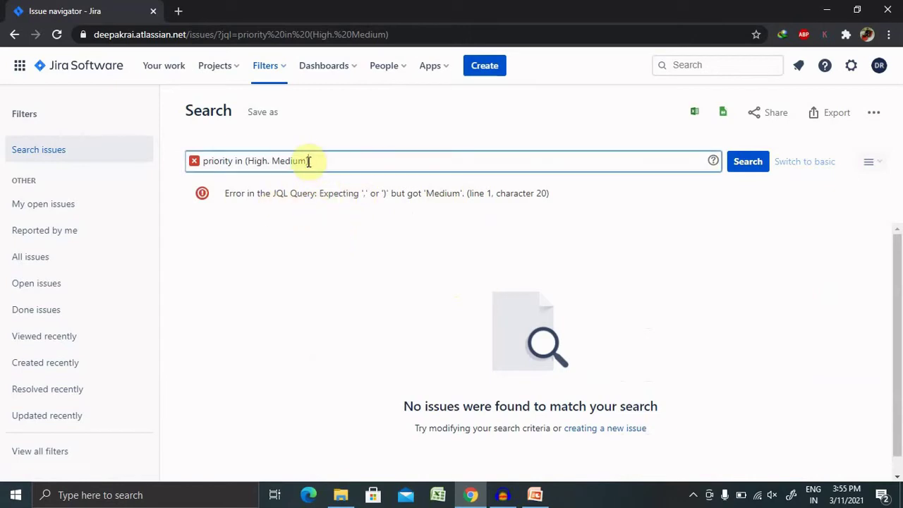
{"action": "type", "text": ")"}
{"action": "left_click", "coordinate": [272, 161]}
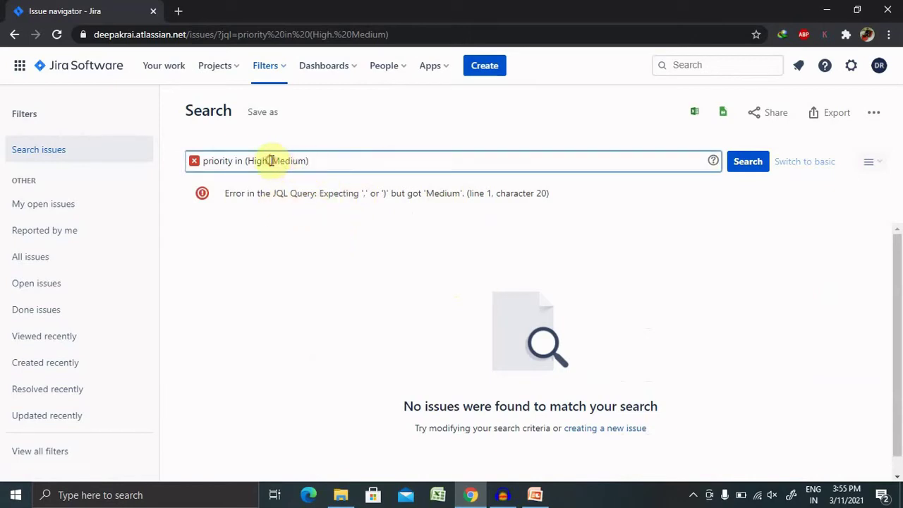
{"action": "key", "text": "BackSpace"}
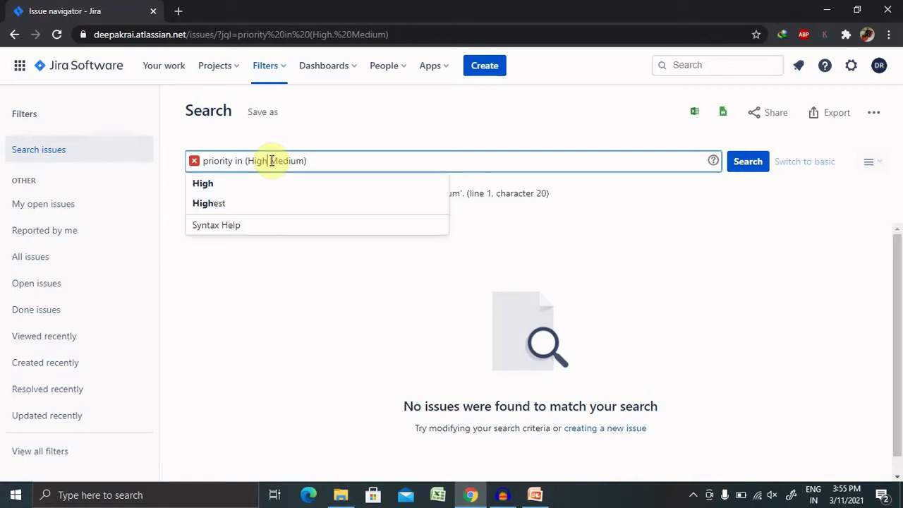
{"action": "type", "text": ","}
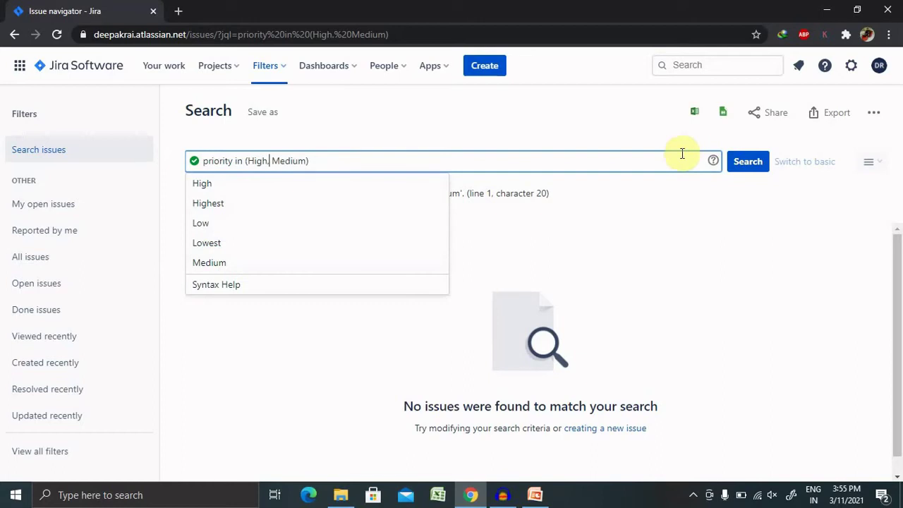
{"action": "left_click", "coordinate": [747, 161]}
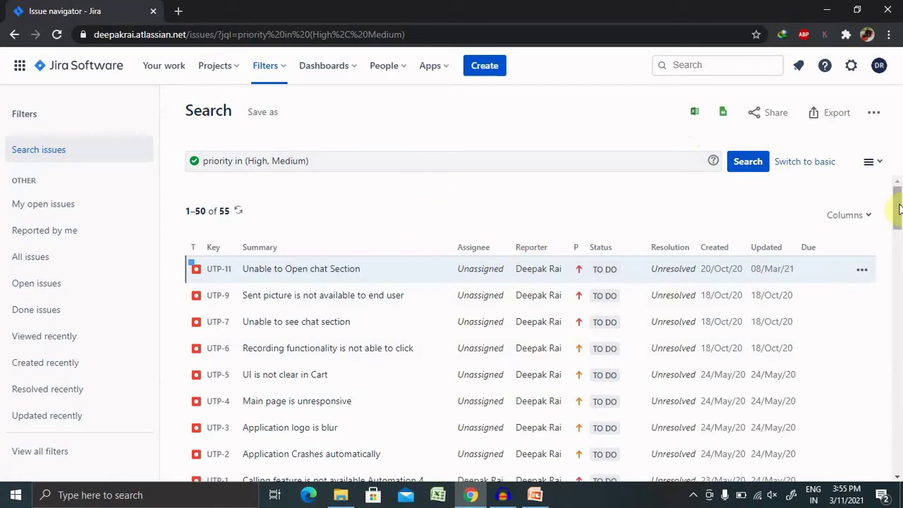
{"action": "left_click_drag", "start_coordinate": [899, 208], "coordinate": [897, 242]}
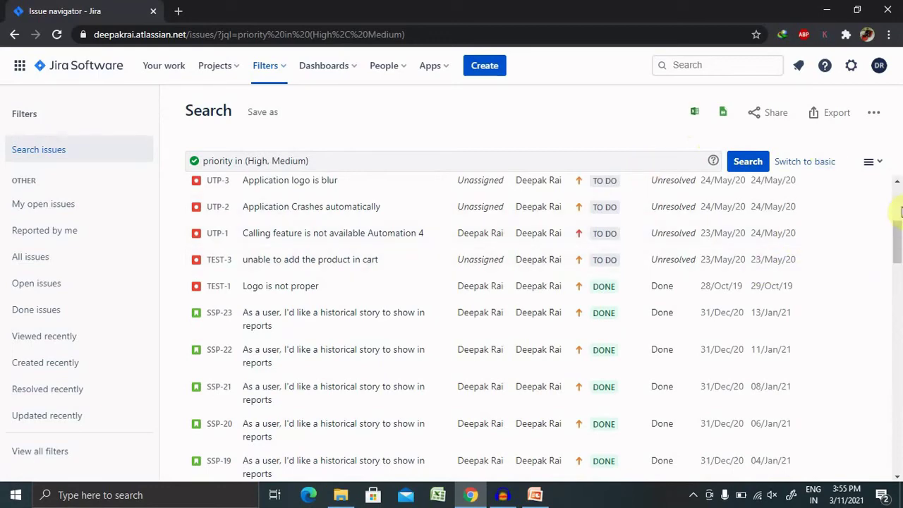
Step: Append 'AND project(JDP1)' to the priority clause and run it, getting a JQL error
{"action": "left_click", "coordinate": [896, 203]}
{"action": "left_click", "coordinate": [352, 160]}
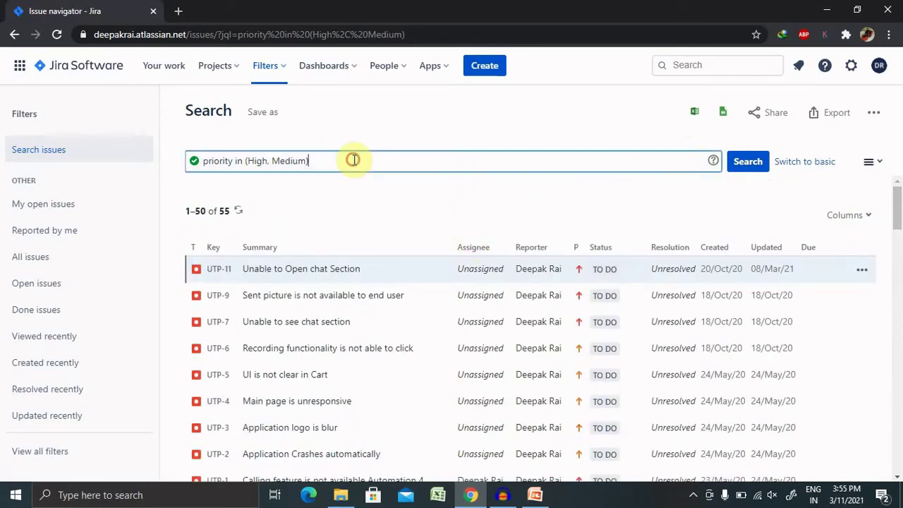
{"action": "type", "text": "and"}
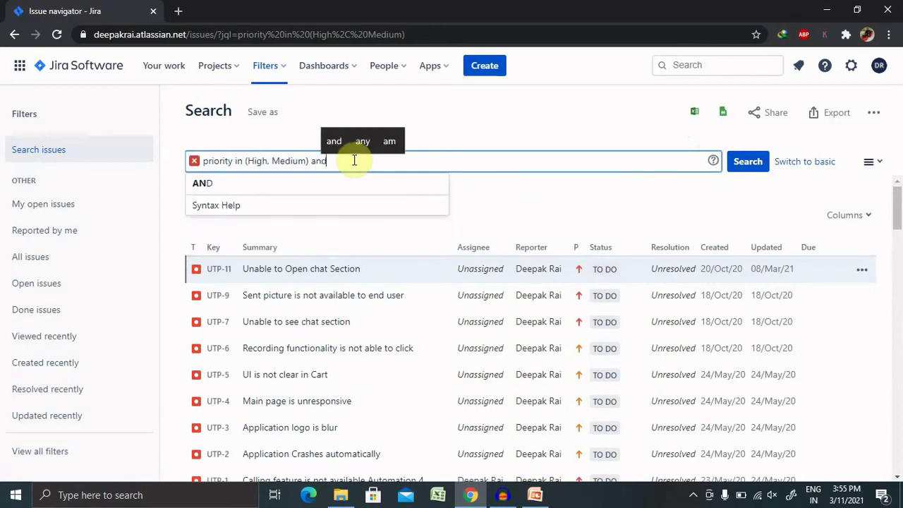
{"action": "key", "text": "BackSpace"}
{"action": "key", "text": "BackSpace"}
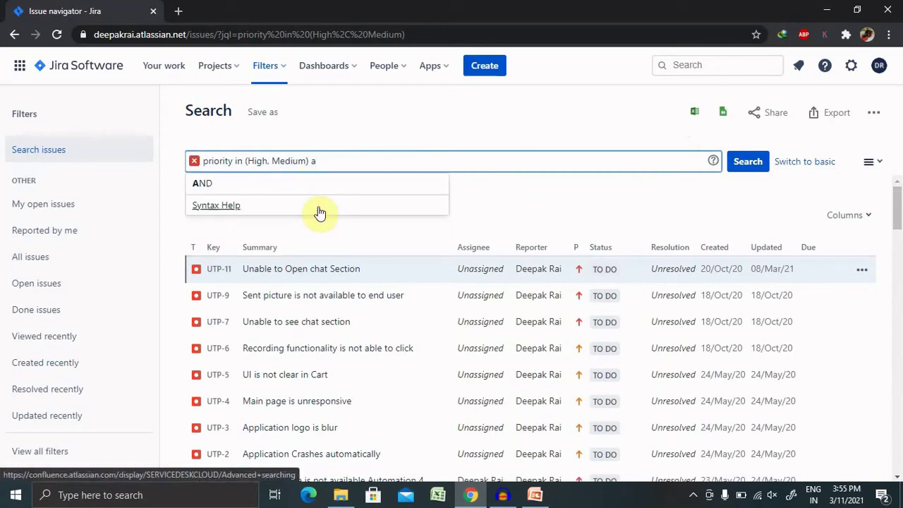
{"action": "left_click", "coordinate": [219, 185]}
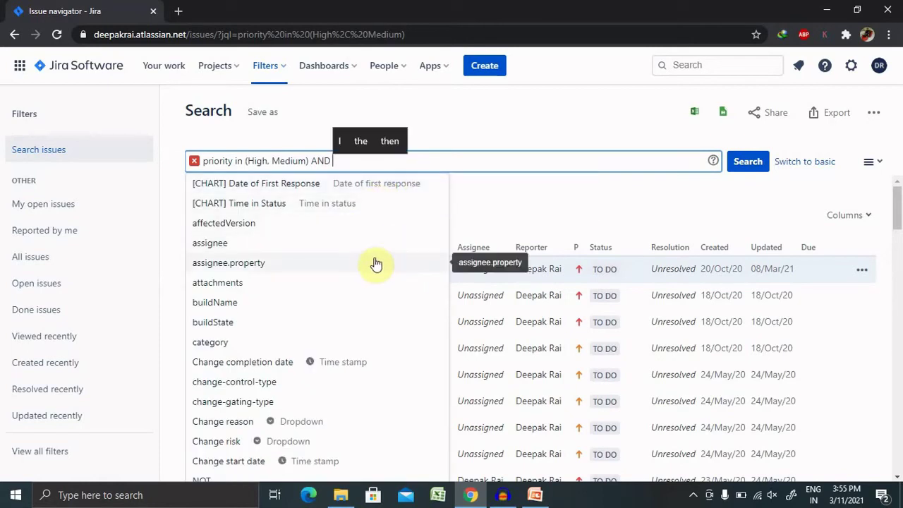
{"action": "type", "text": "pr"}
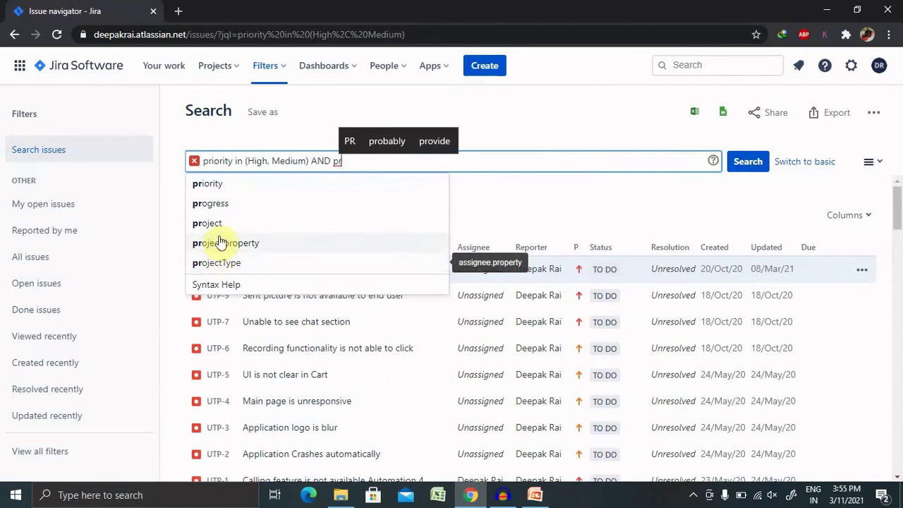
{"action": "left_click", "coordinate": [226, 223]}
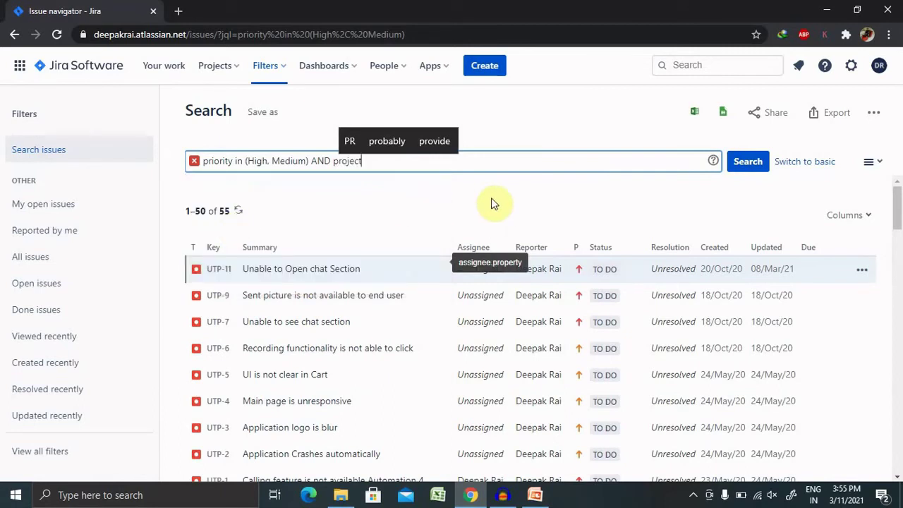
{"action": "type", "text": "("}
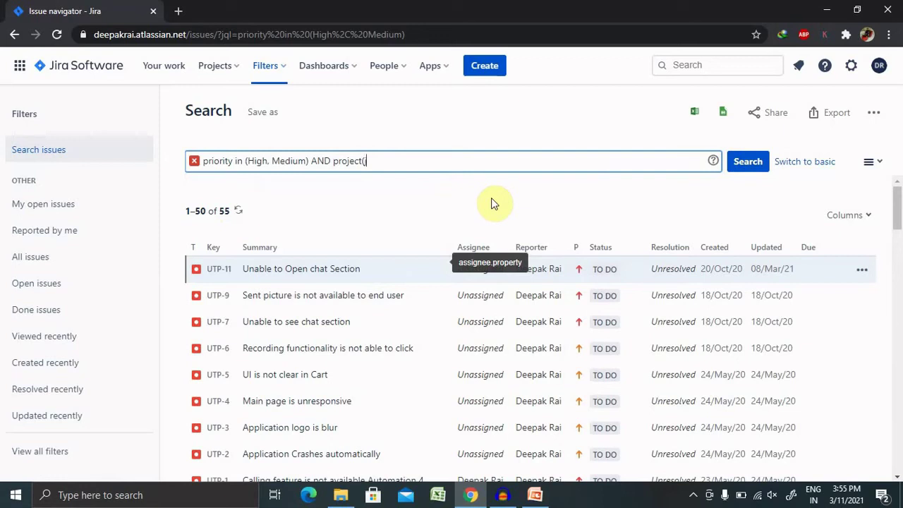
{"action": "type", "text": "jdp"}
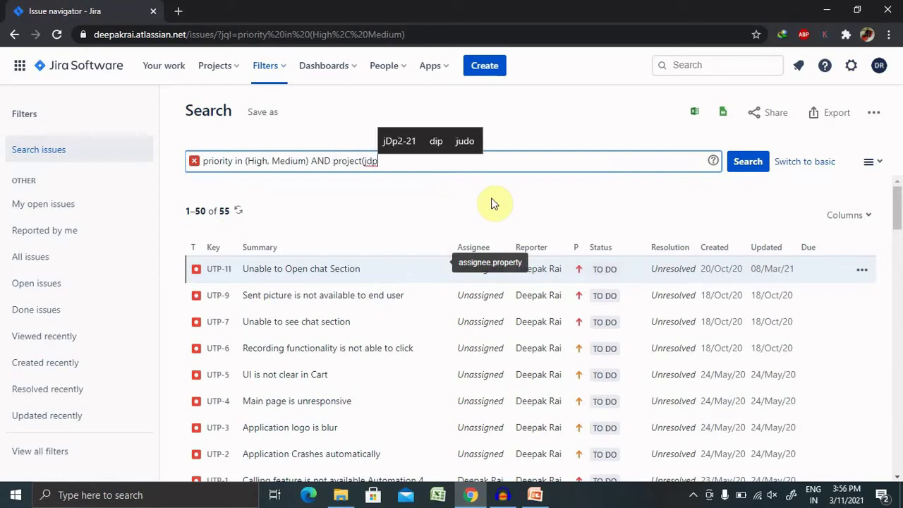
{"action": "key", "text": "BackSpace"}
{"action": "key", "text": "BackSpace"}
{"action": "key", "text": "BackSpace"}
{"action": "type", "text": "JD"}
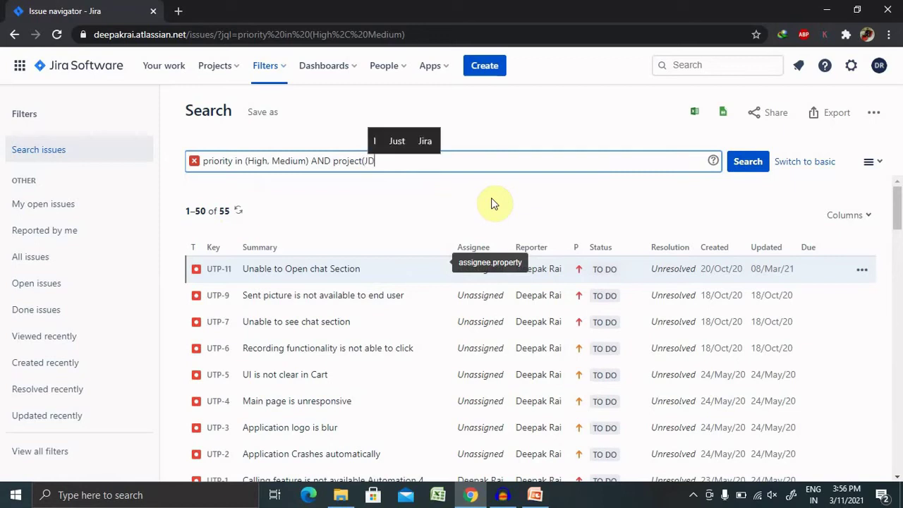
{"action": "type", "text": "P"}
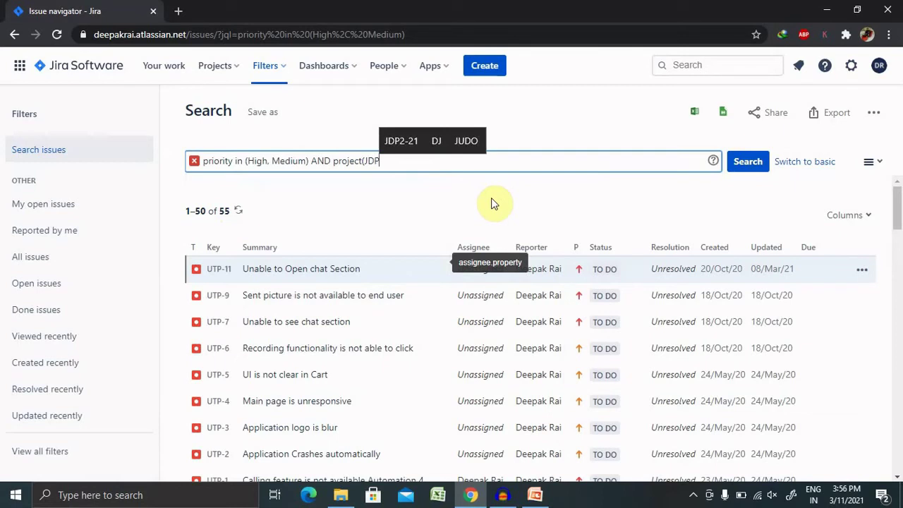
{"action": "type", "text": "1"}
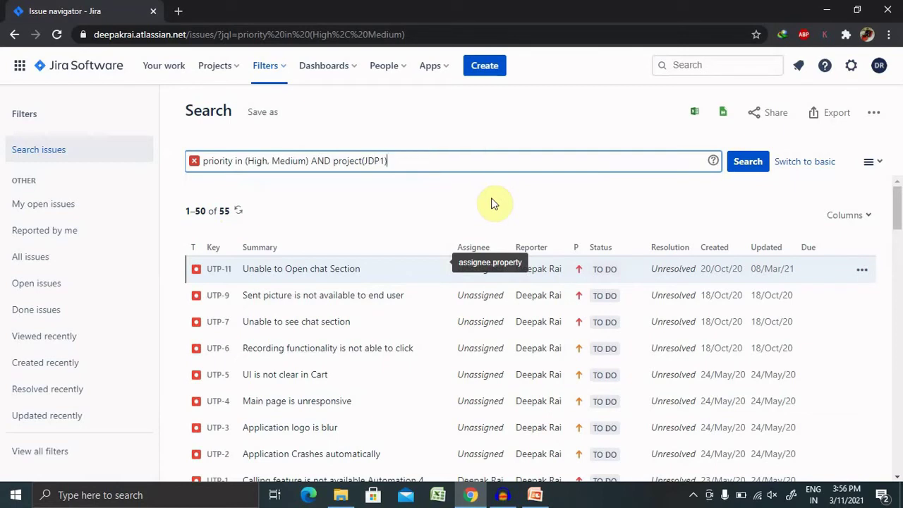
{"action": "left_click", "coordinate": [748, 163]}
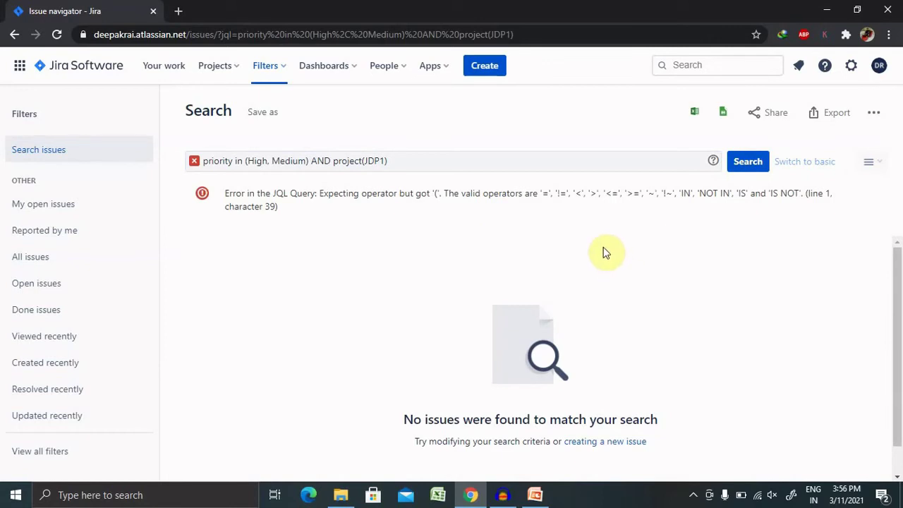
Step: Rewrite the condition as 'project in (JDP1)' and run the search
{"action": "left_click", "coordinate": [362, 160]}
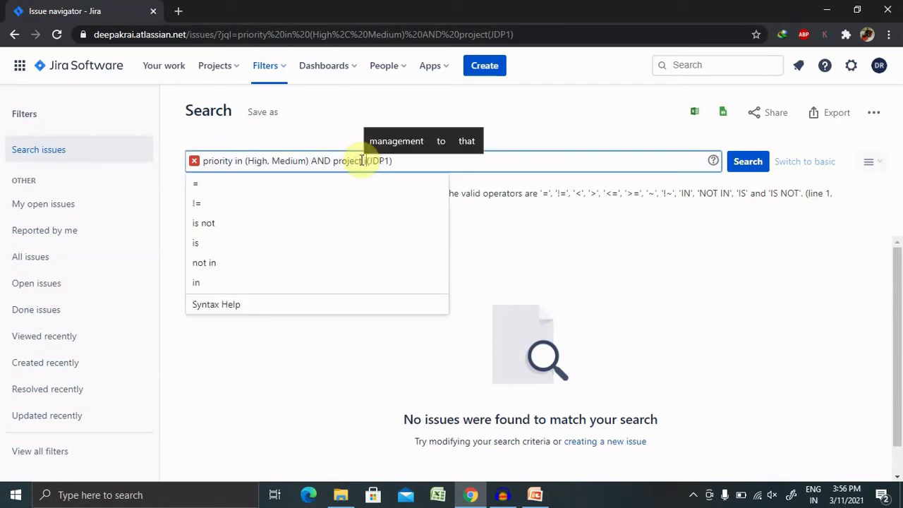
{"action": "type", "text": "in"}
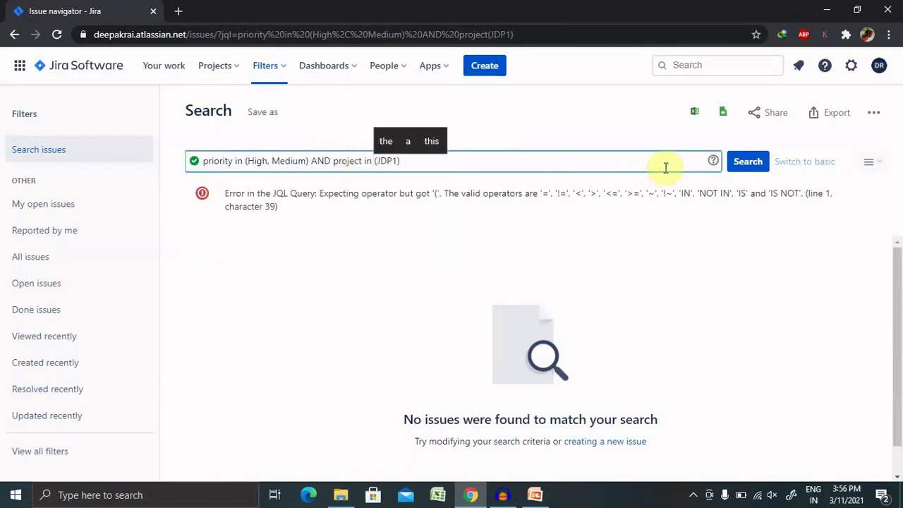
{"action": "left_click", "coordinate": [744, 172]}
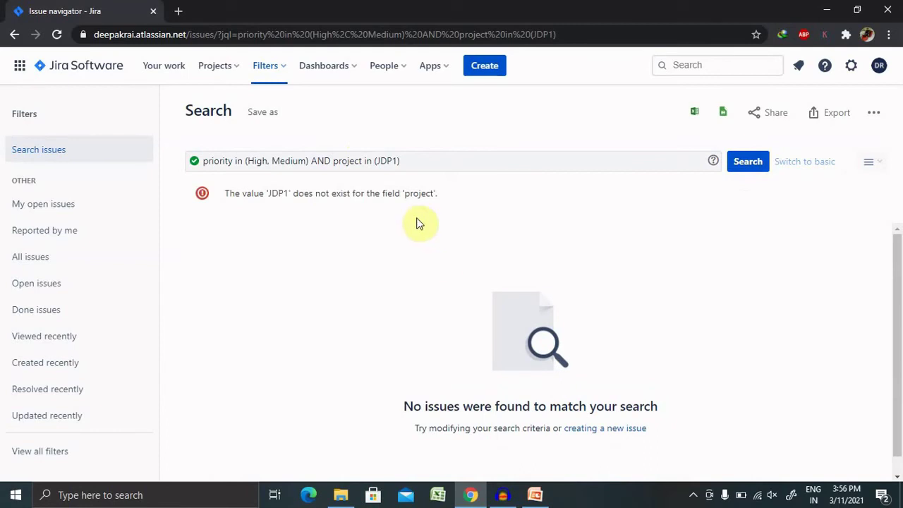
Step: Swap the project value to JIRA_Demo_Project and search, finding no issues
{"action": "left_click", "coordinate": [393, 160]}
{"action": "key", "text": "BackSpace"}
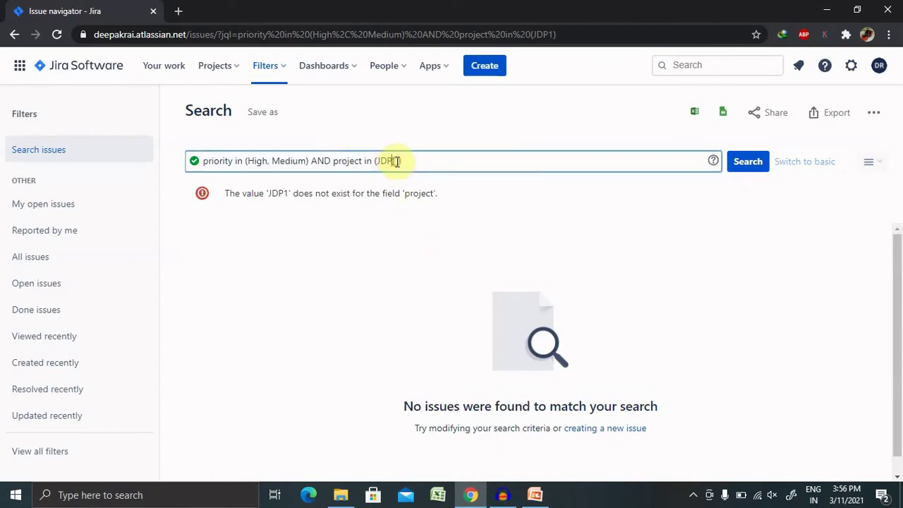
{"action": "key", "text": "BackSpace"}
{"action": "type", "text": "jdp"}
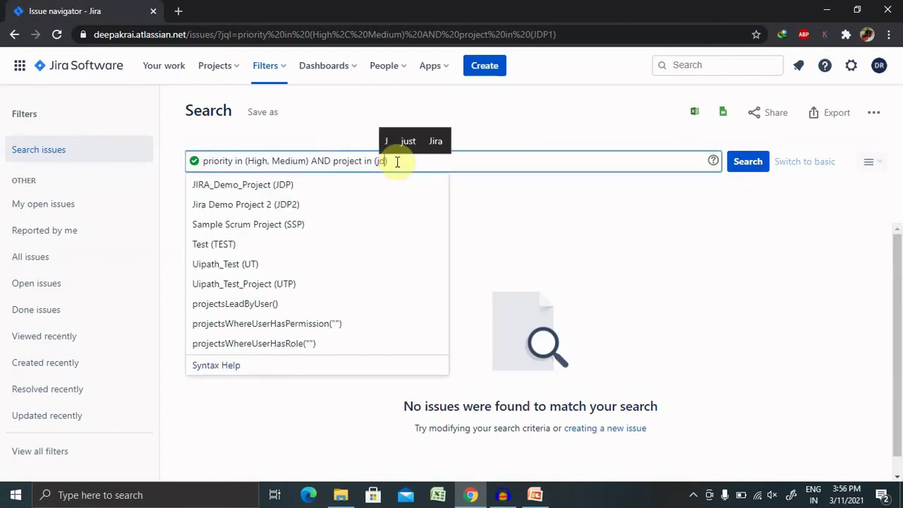
{"action": "left_click", "coordinate": [280, 186]}
{"action": "left_click", "coordinate": [754, 166]}
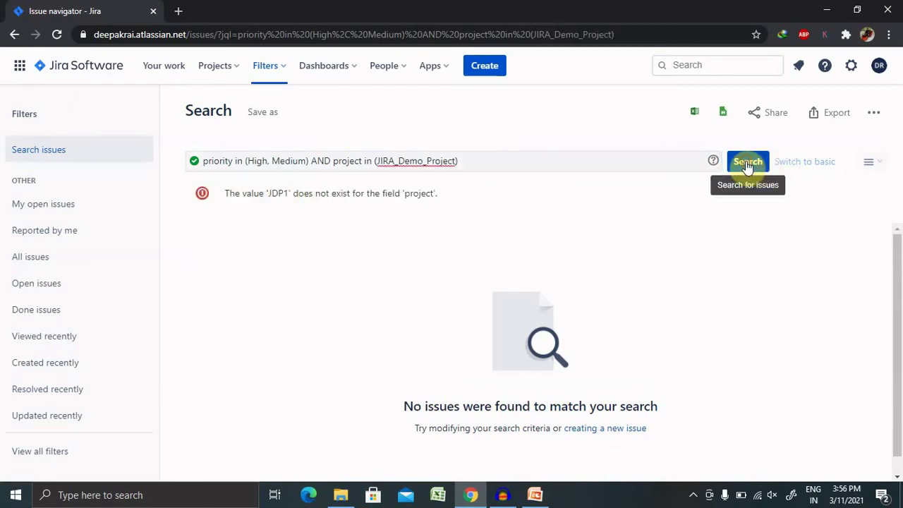
Step: Delete the JIRA_Demo_Project name from the project condition
{"action": "left_click", "coordinate": [456, 160]}
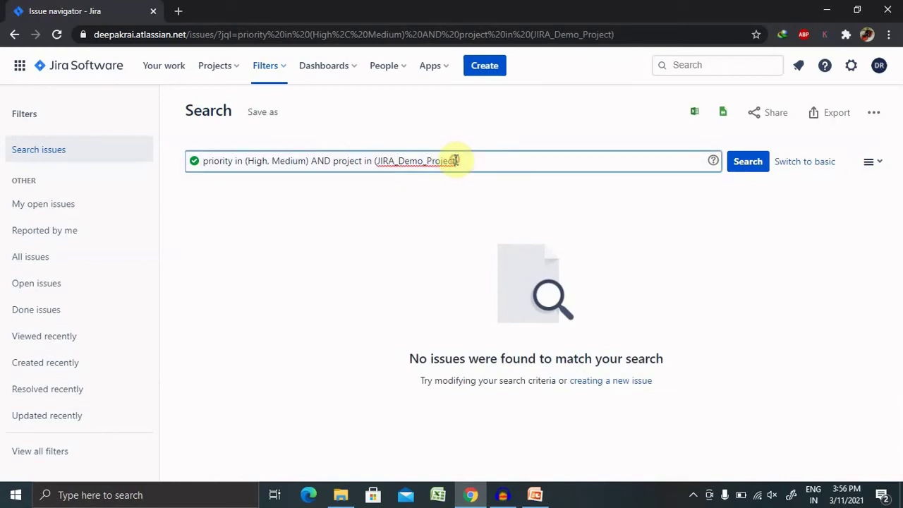
{"action": "key", "text": "BackSpace"}
{"action": "key", "text": "BackSpace"}
{"action": "key", "text": "BackSpace"}
{"action": "key", "text": "BackSpace"}
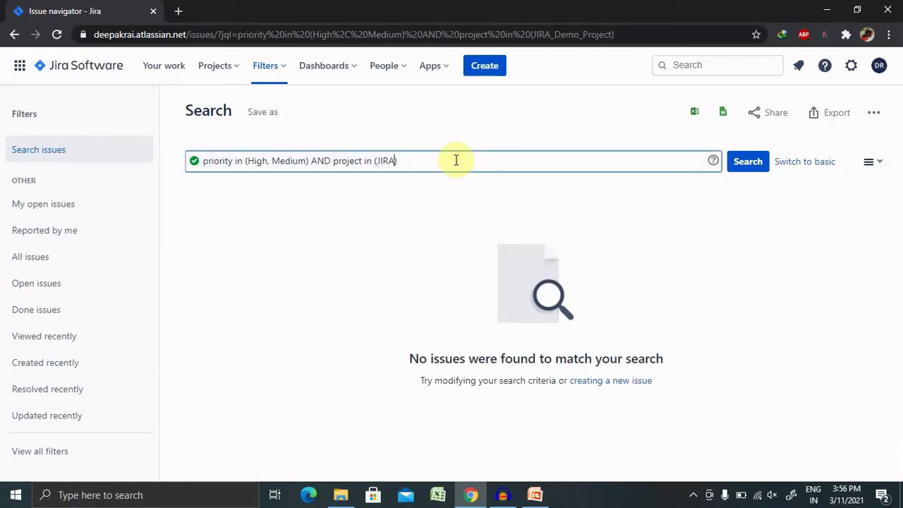
{"action": "key", "text": "BackSpace"}
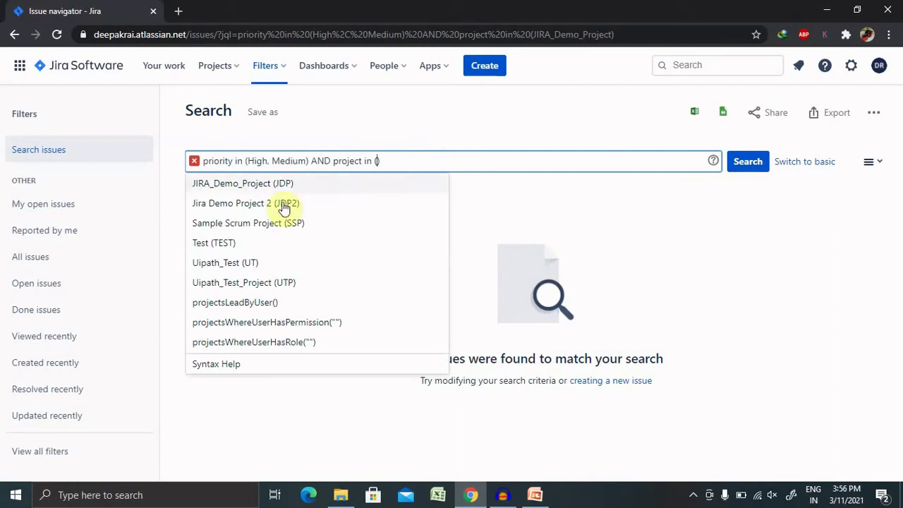
Step: Set the project to Jira Demo Project 2 (JDP2) and search, returning 21 issues from JDP2-21
{"action": "left_click", "coordinate": [262, 203]}
{"action": "left_click", "coordinate": [747, 168]}
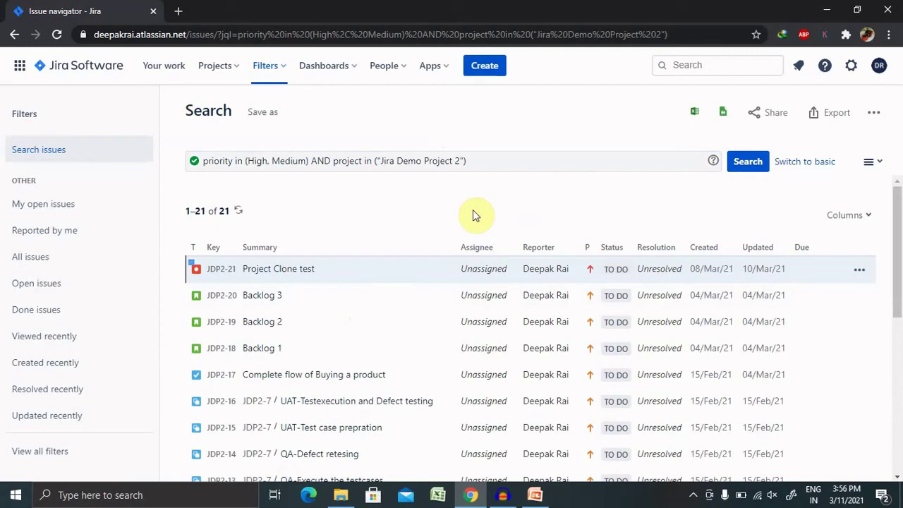
Step: View the query in basic mode and back in JQL, then return to PowerPoint's Agenda slide
{"action": "left_click", "coordinate": [806, 162]}
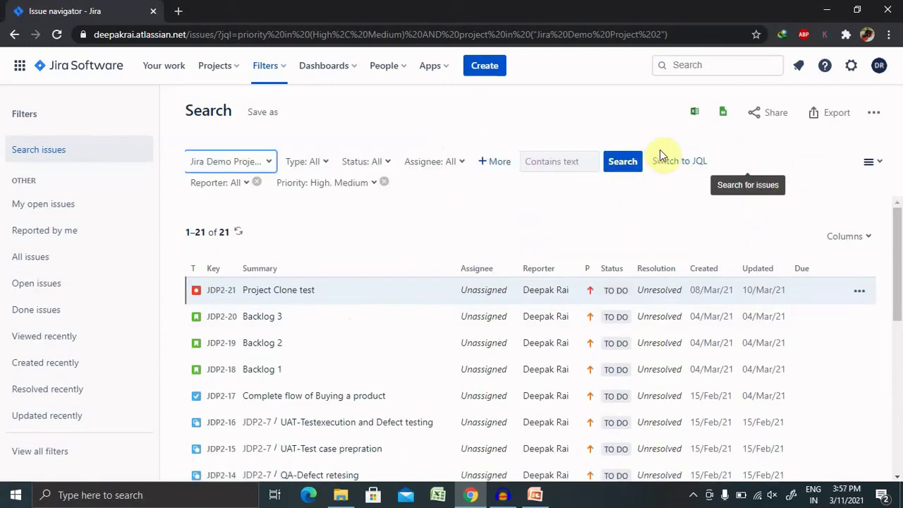
{"action": "left_click", "coordinate": [688, 162]}
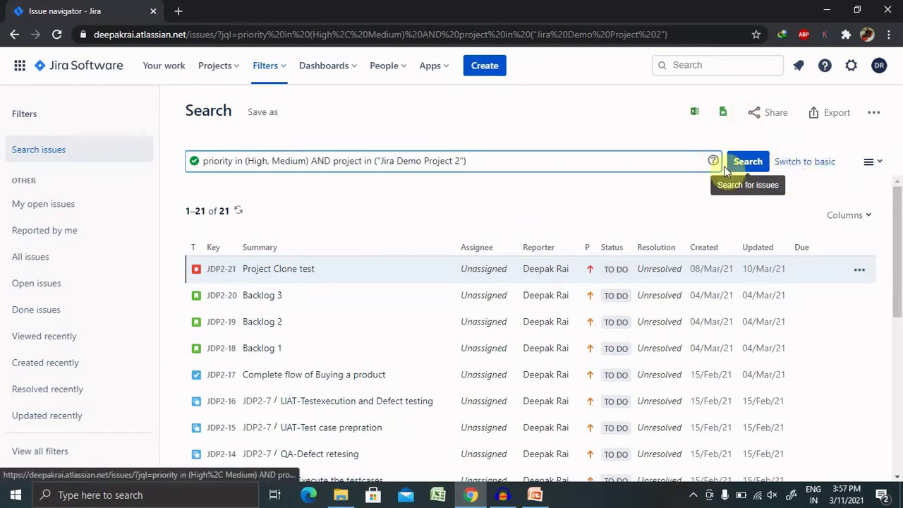
{"action": "left_click", "coordinate": [874, 162]}
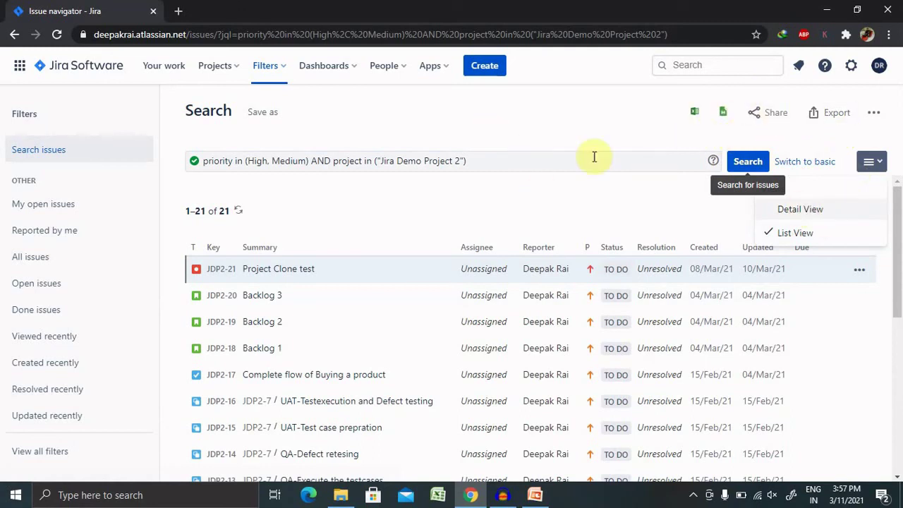
{"action": "left_click", "coordinate": [534, 495]}
Step: Select slide 3 in the Slides pane to show the closing Thank You slide
{"action": "left_click", "coordinate": [94, 297]}
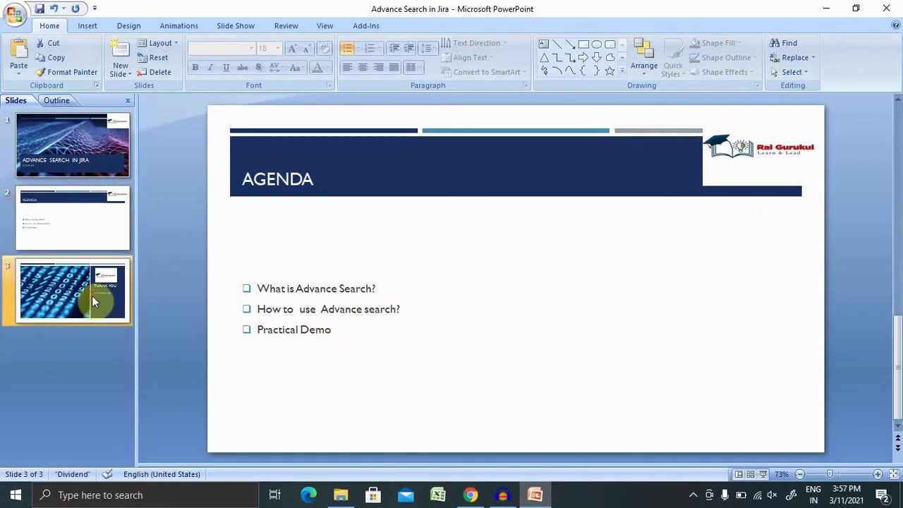